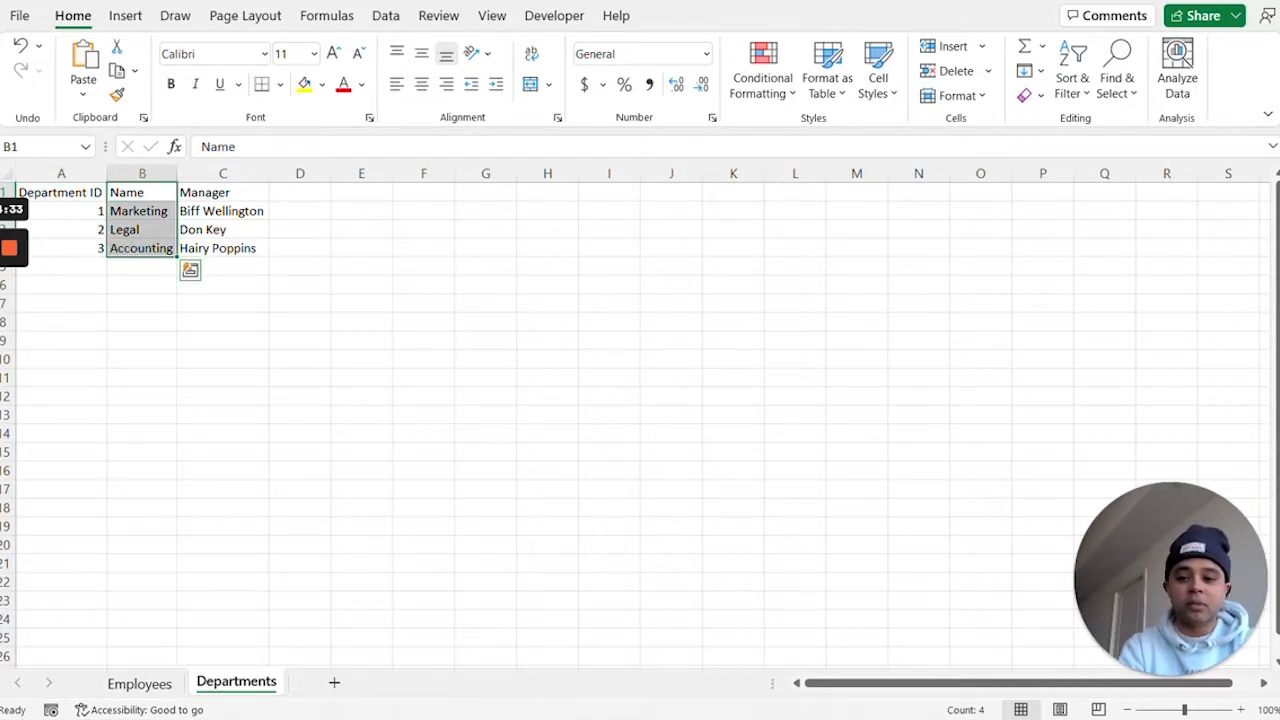
Step: Add a "Manager" column header in cell E1 of the Employees sheet
click(160, 689)
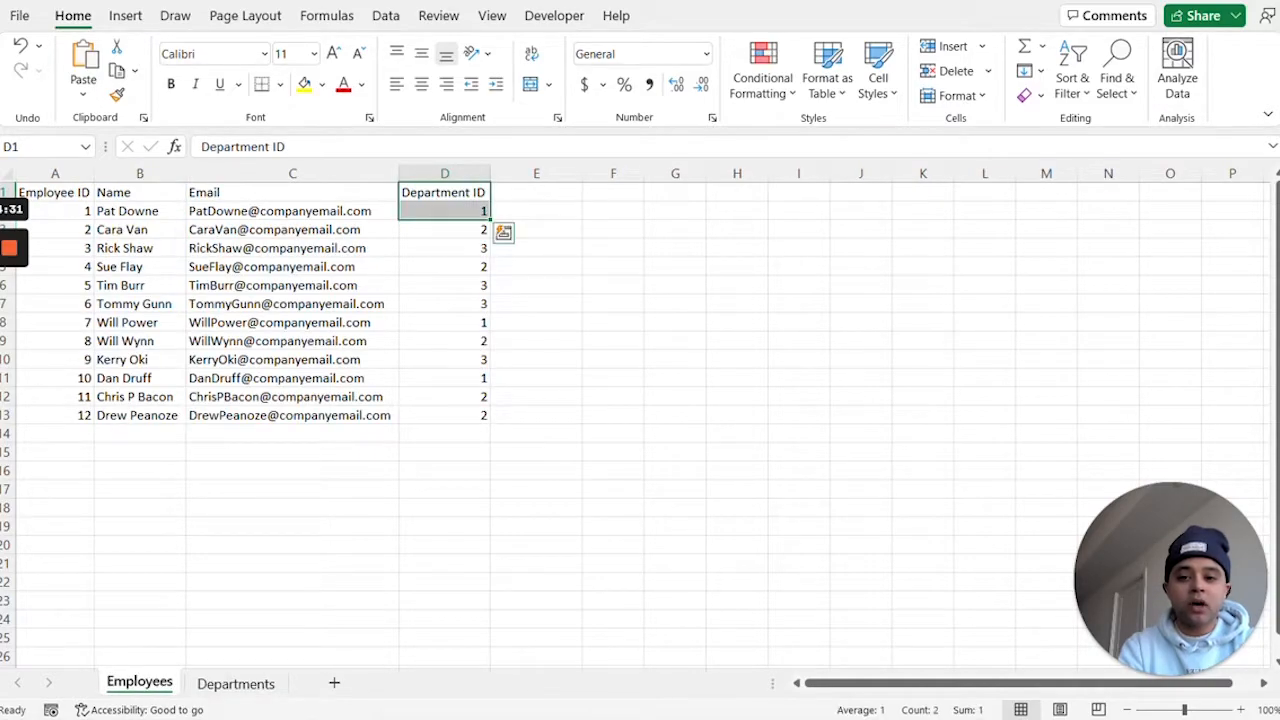
click(536, 192)
text(Manager)
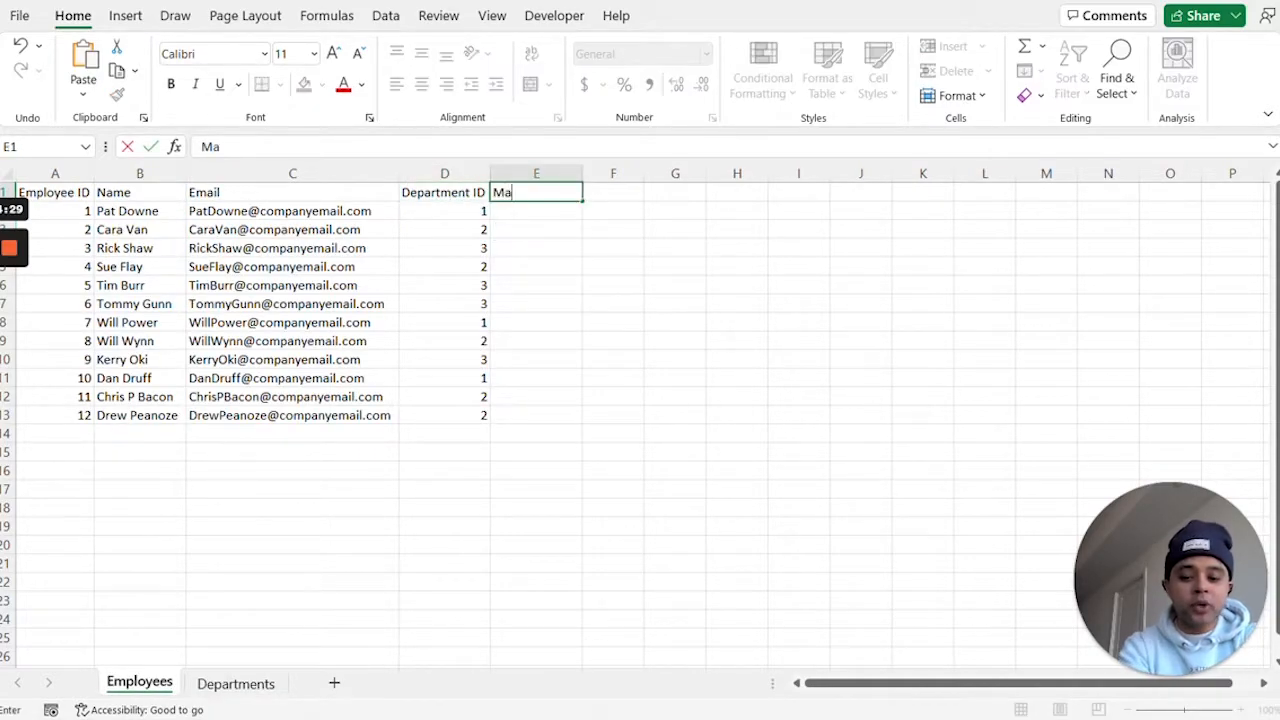
key(Return)
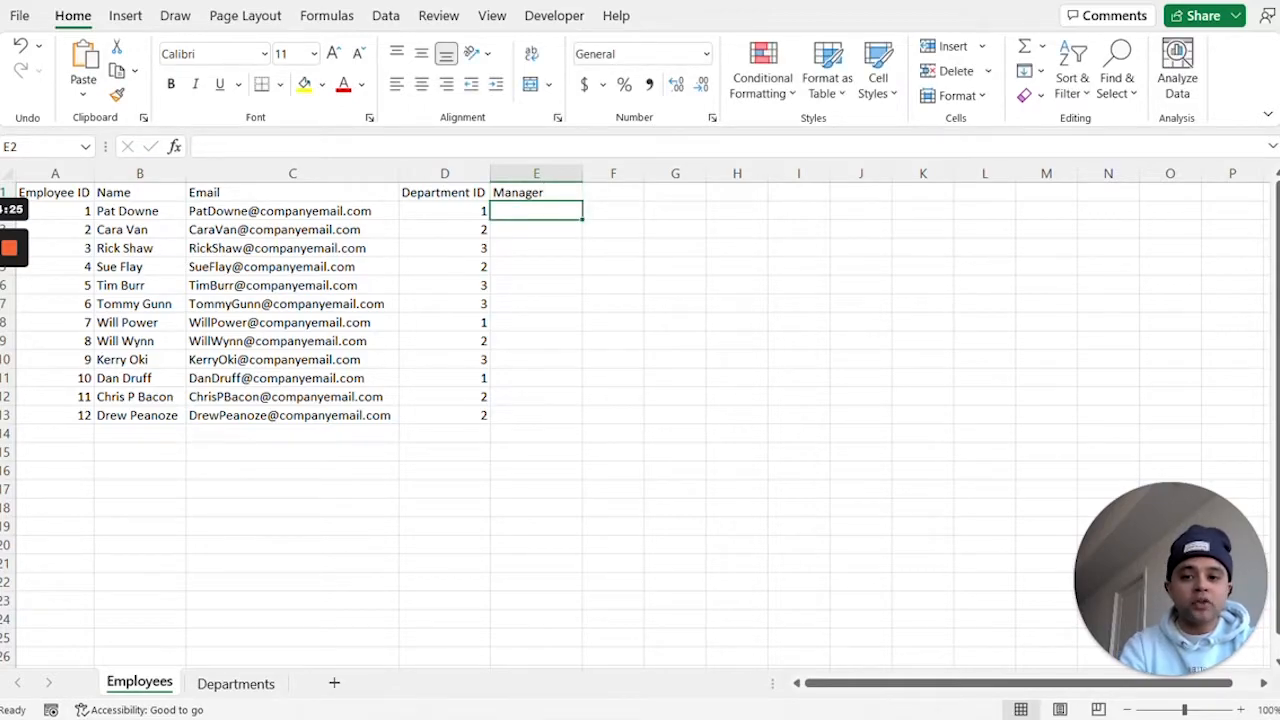
Step: Trace the first two employees' department IDs to the matching managers in the Departments sheet
click(444, 211)
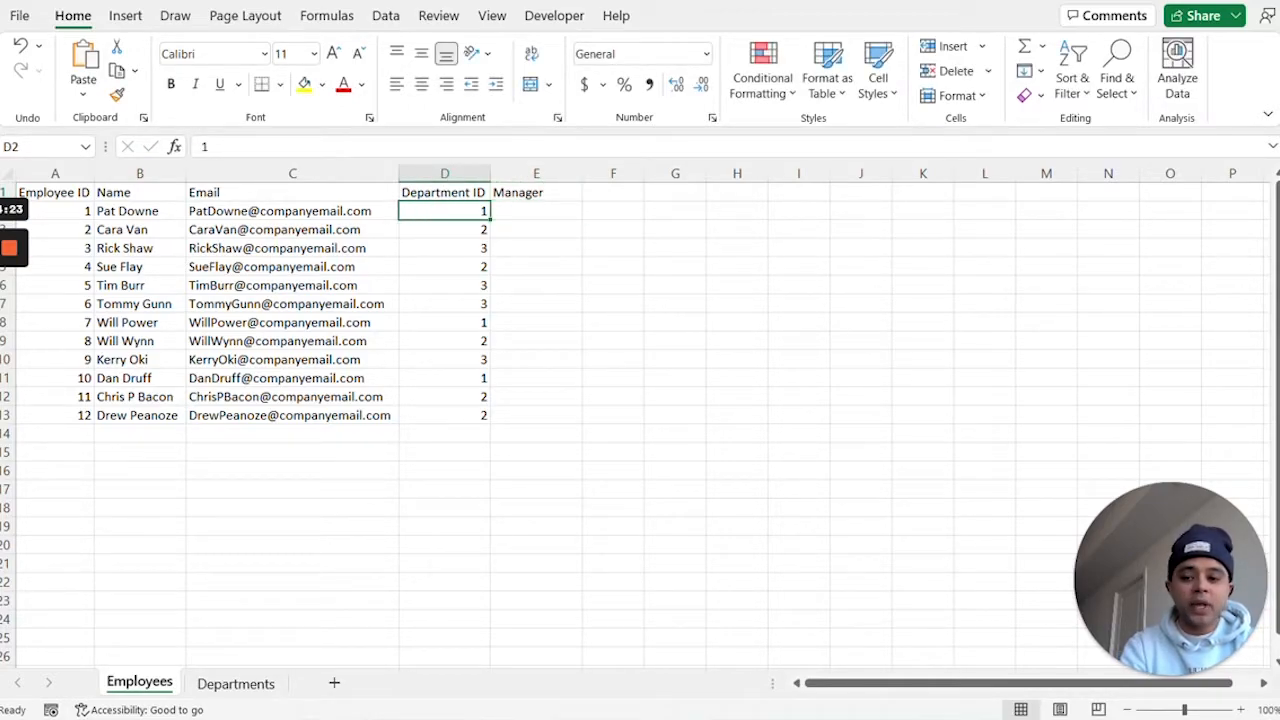
click(250, 684)
key(Left)
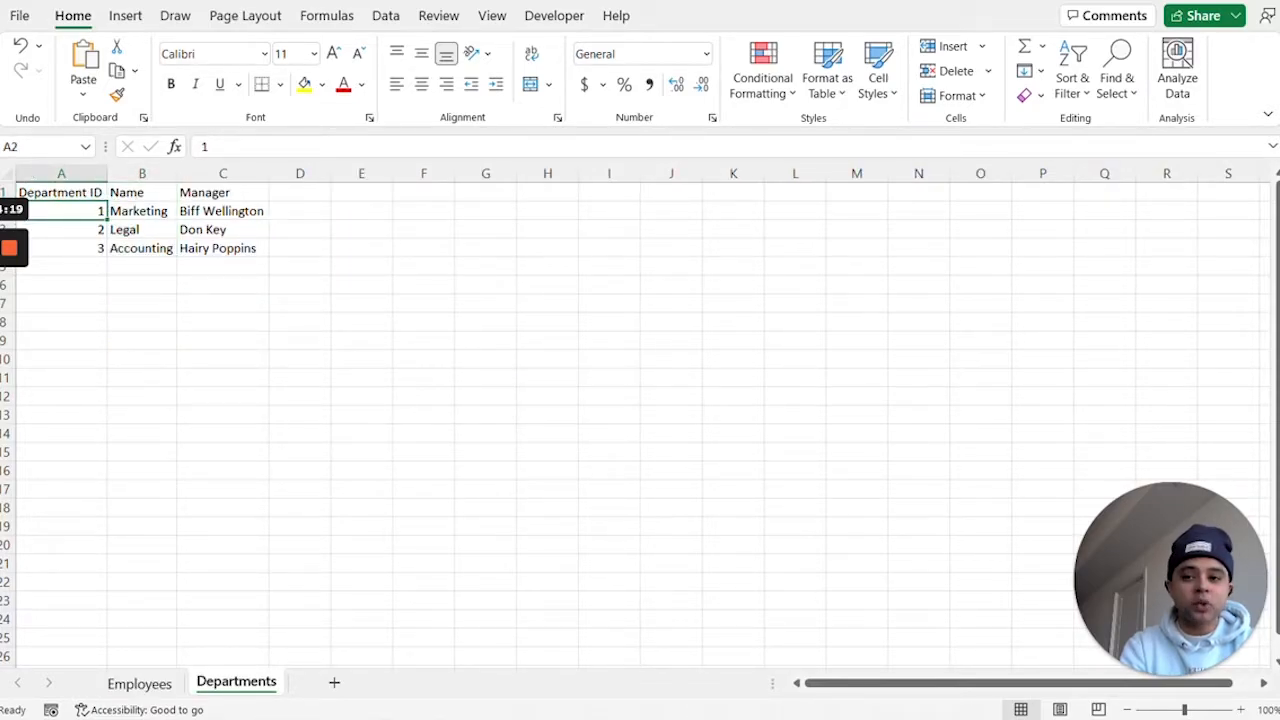
click(222, 211)
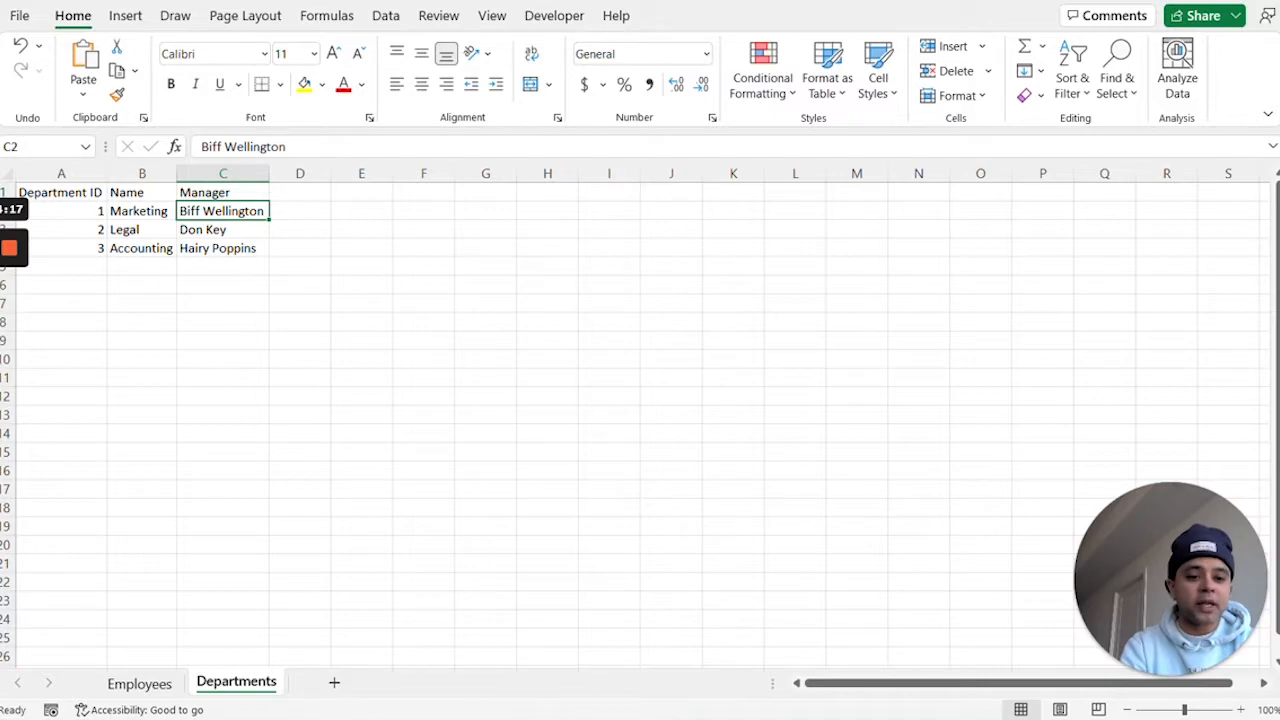
click(166, 688)
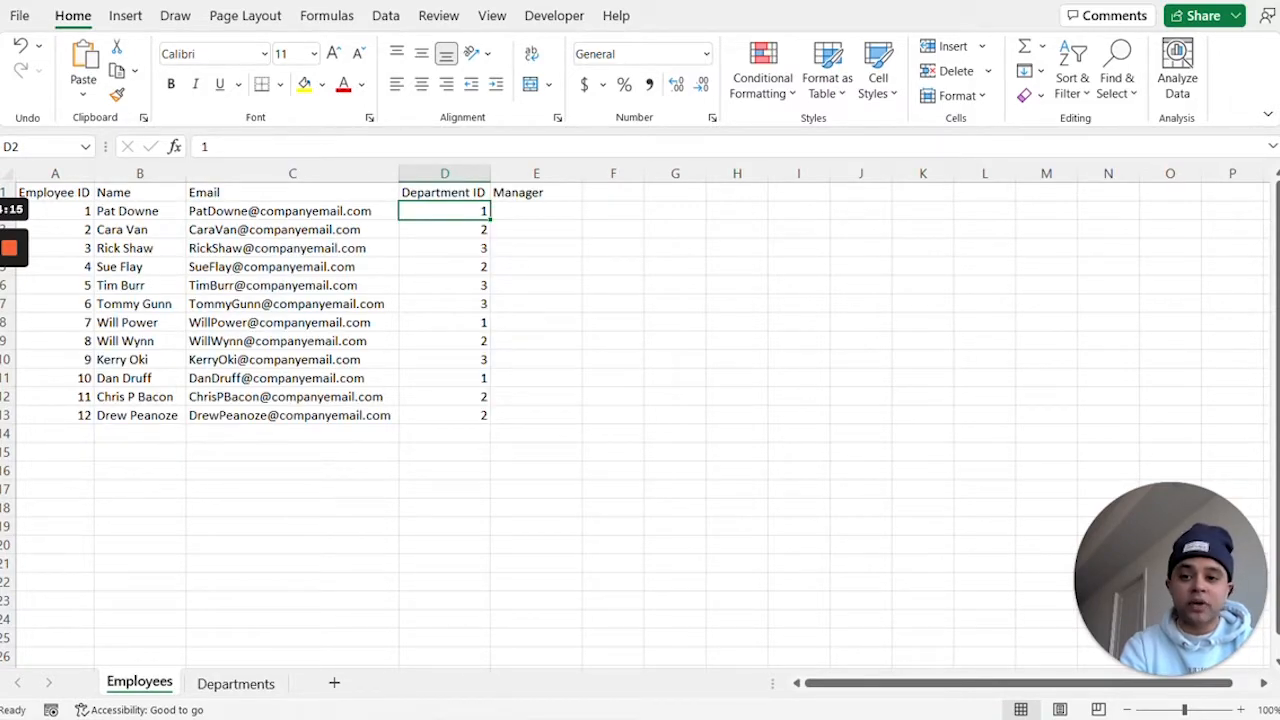
click(444, 230)
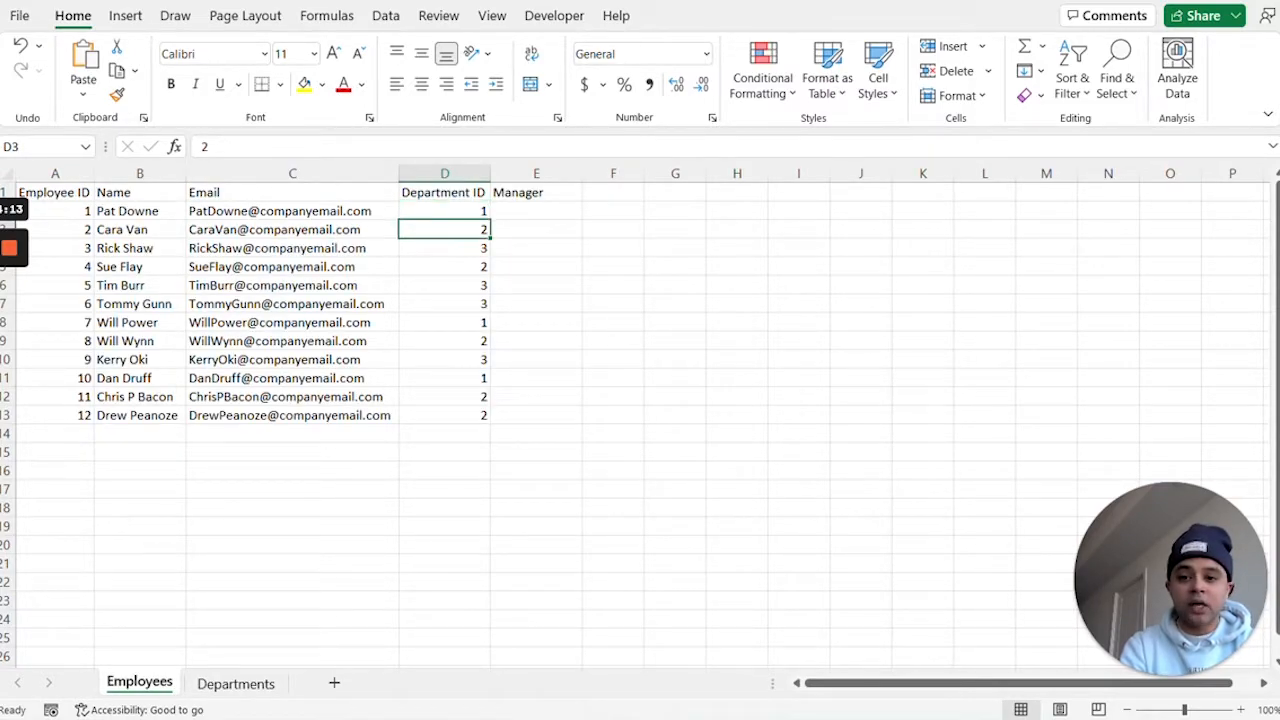
click(255, 685)
drag(75, 211, 75, 230)
click(75, 230)
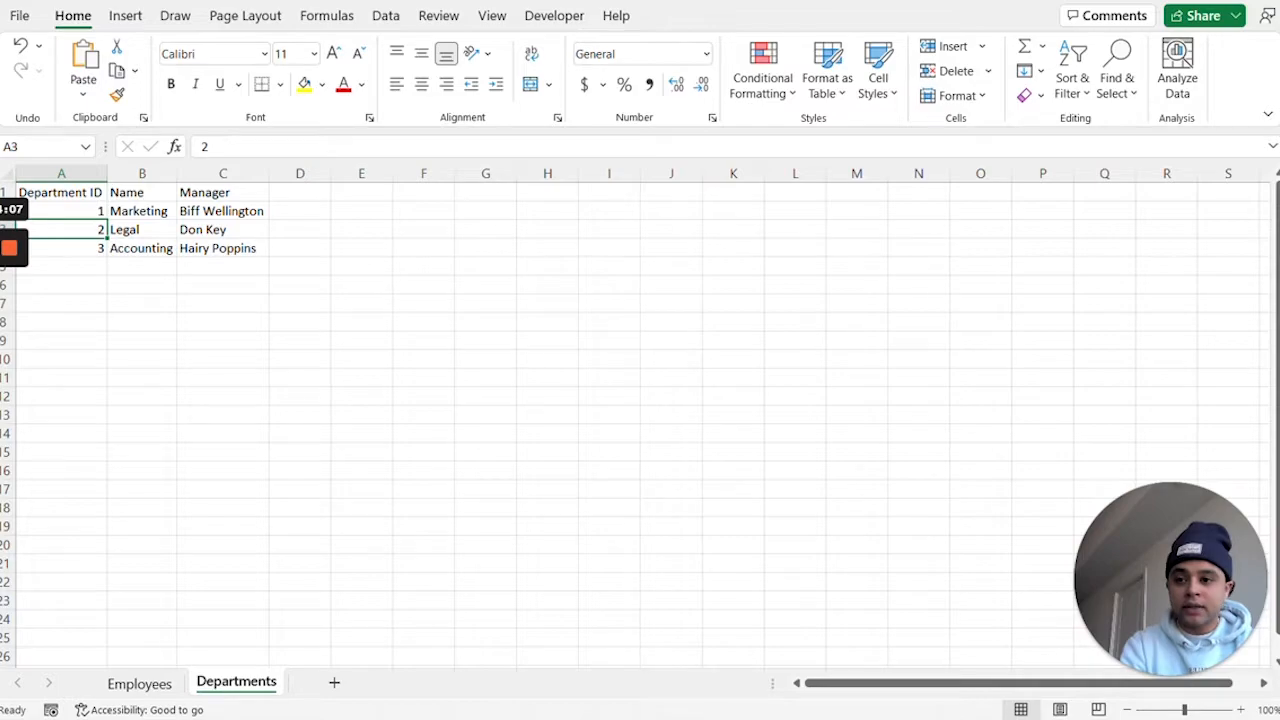
click(142, 230)
click(218, 230)
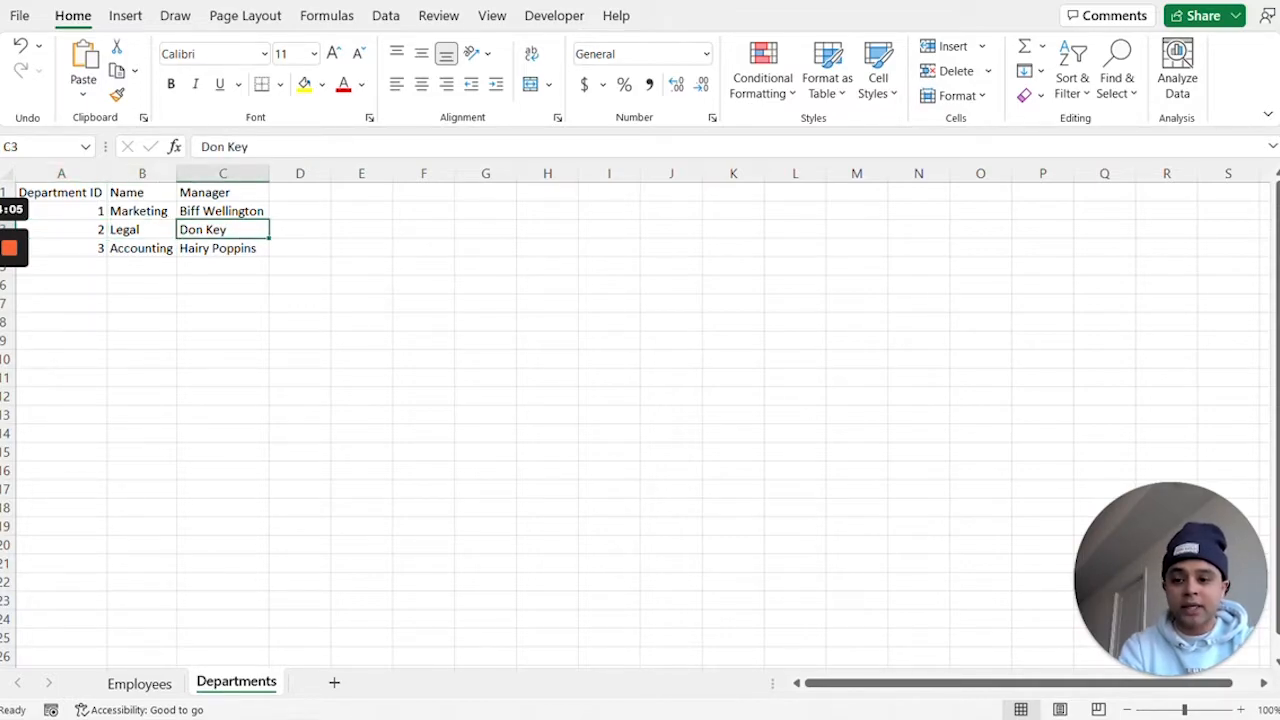
Step: Enter the department 2 manager's name manually in cell E3 of the Employees sheet, and clear it again
click(160, 690)
click(536, 230)
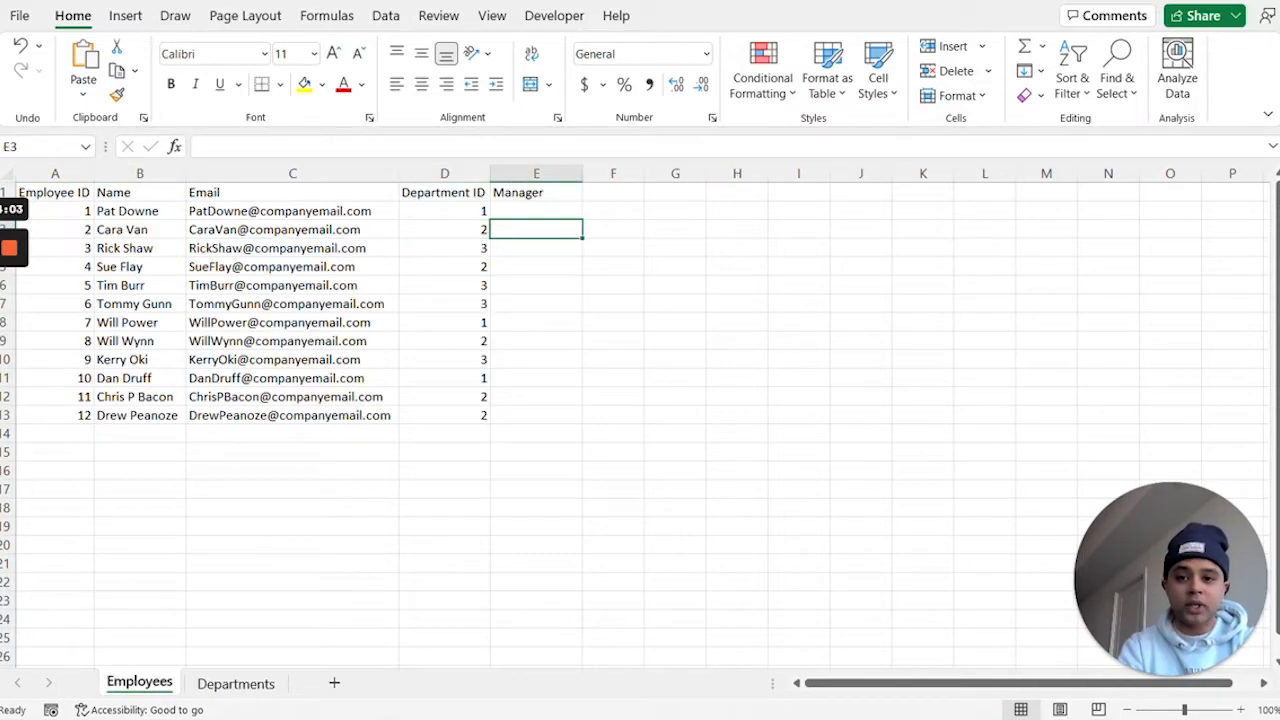
text(Don Key)
key(Return)
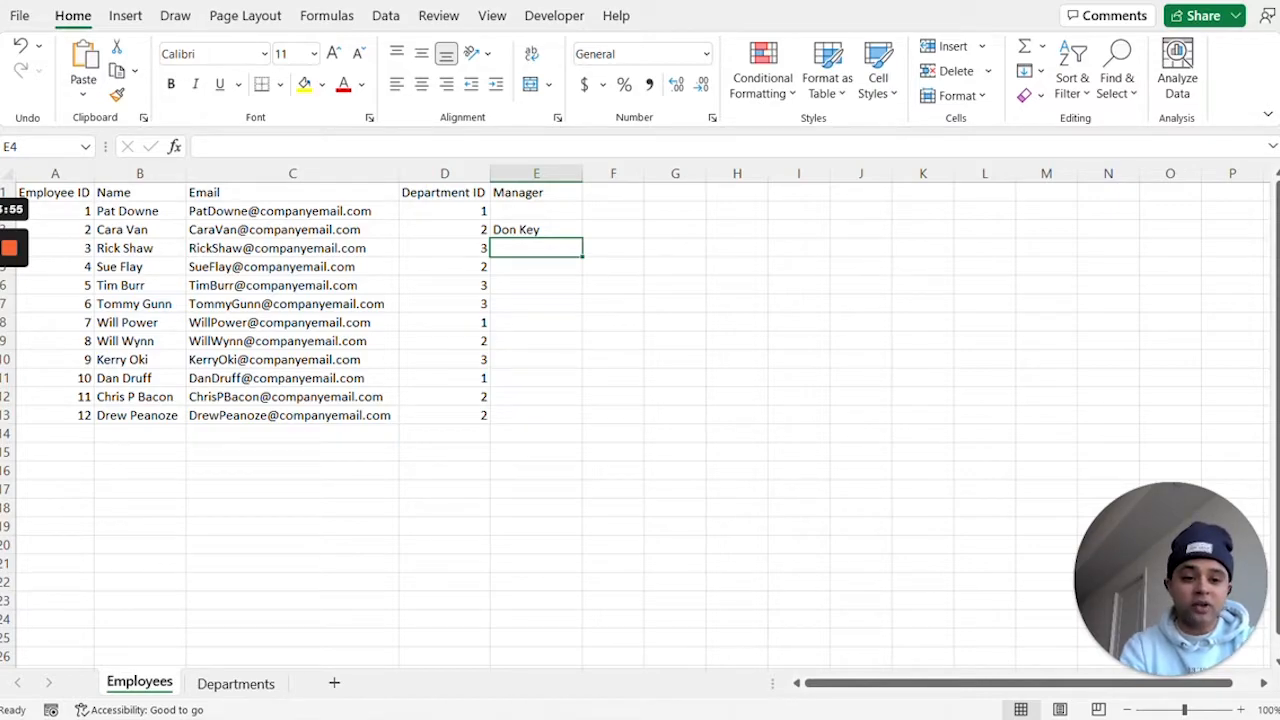
click(536, 230)
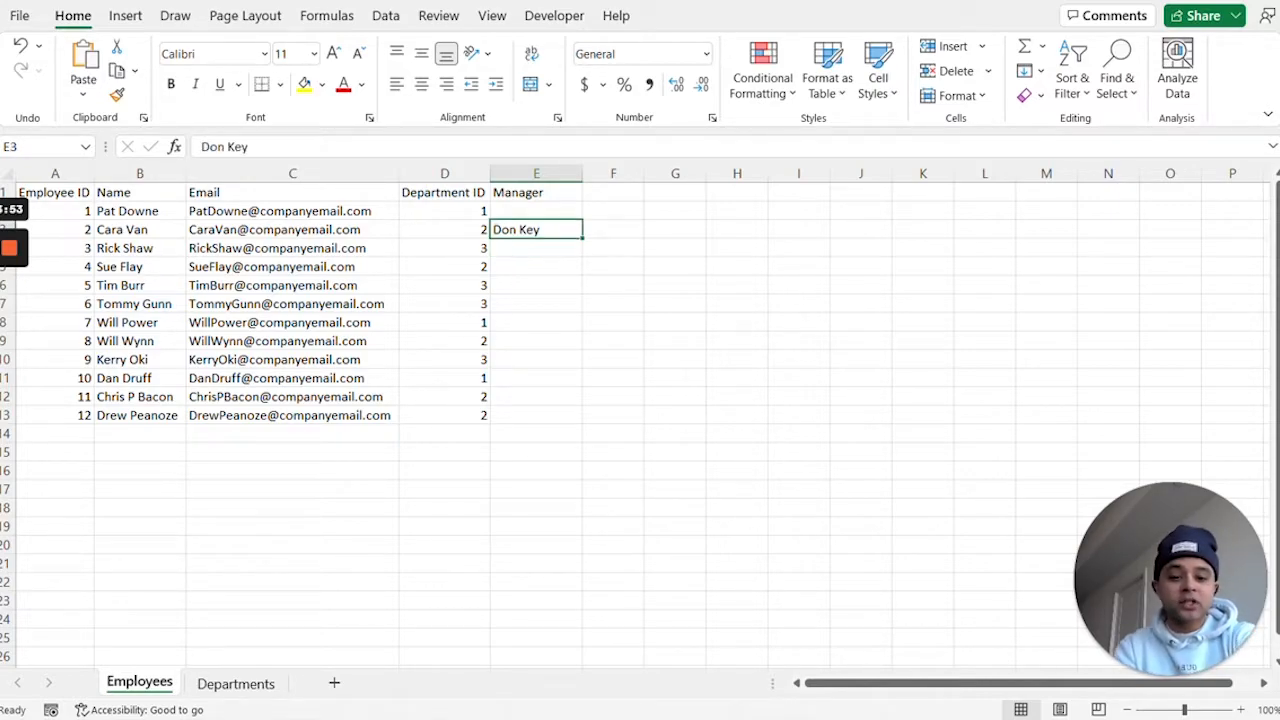
key(Delete)
Step: Start a VLOOKUP formula in E2 of the Employees sheet with lookup value D2 and table array Departments!A:C
click(536, 211)
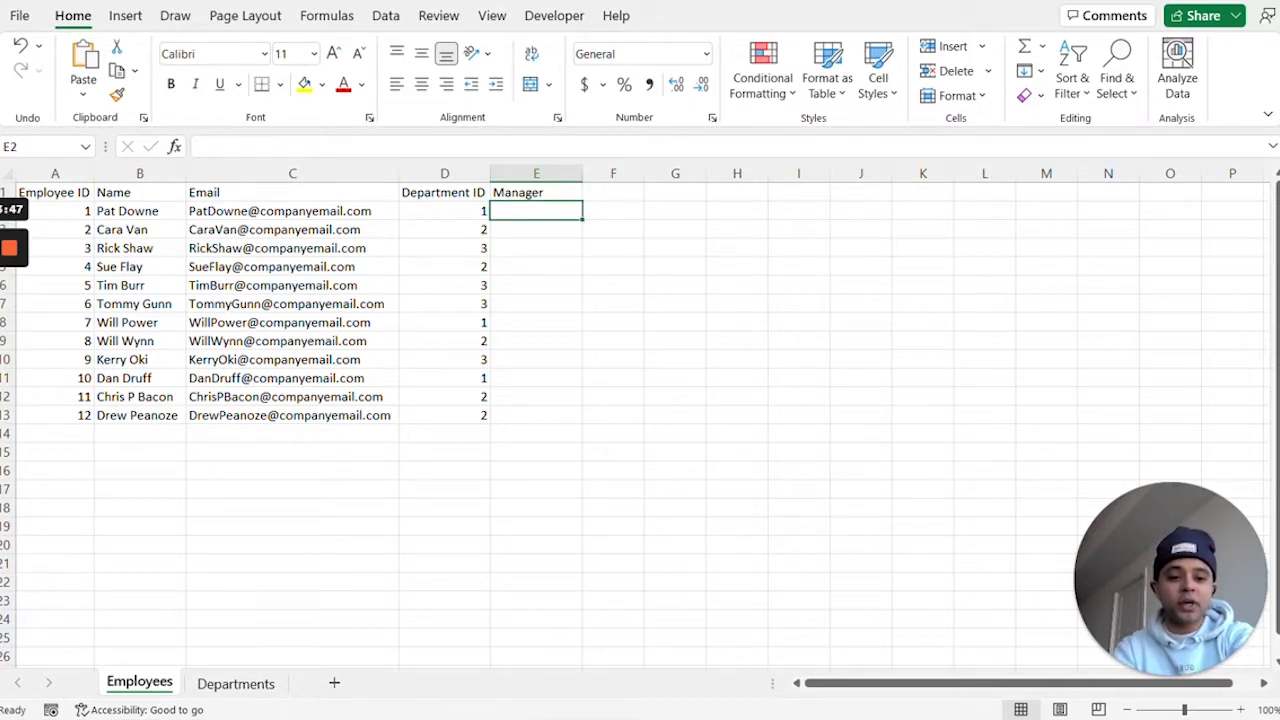
text(=)
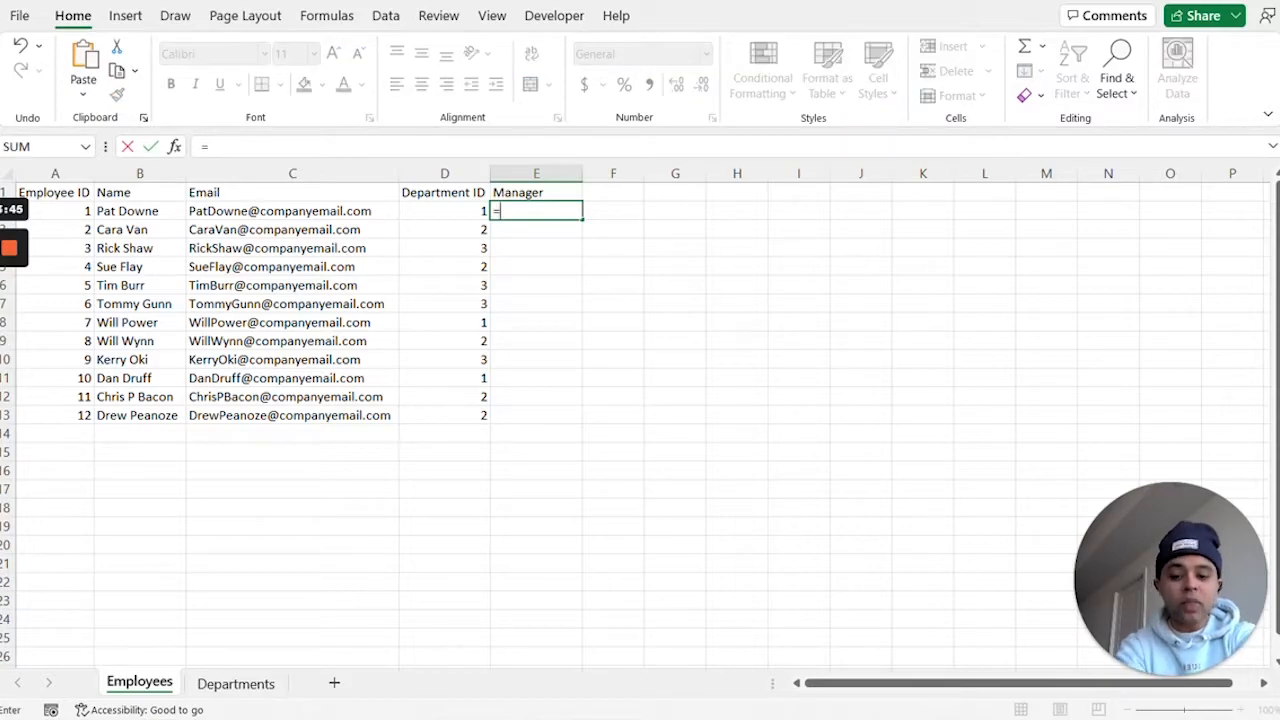
text(vl)
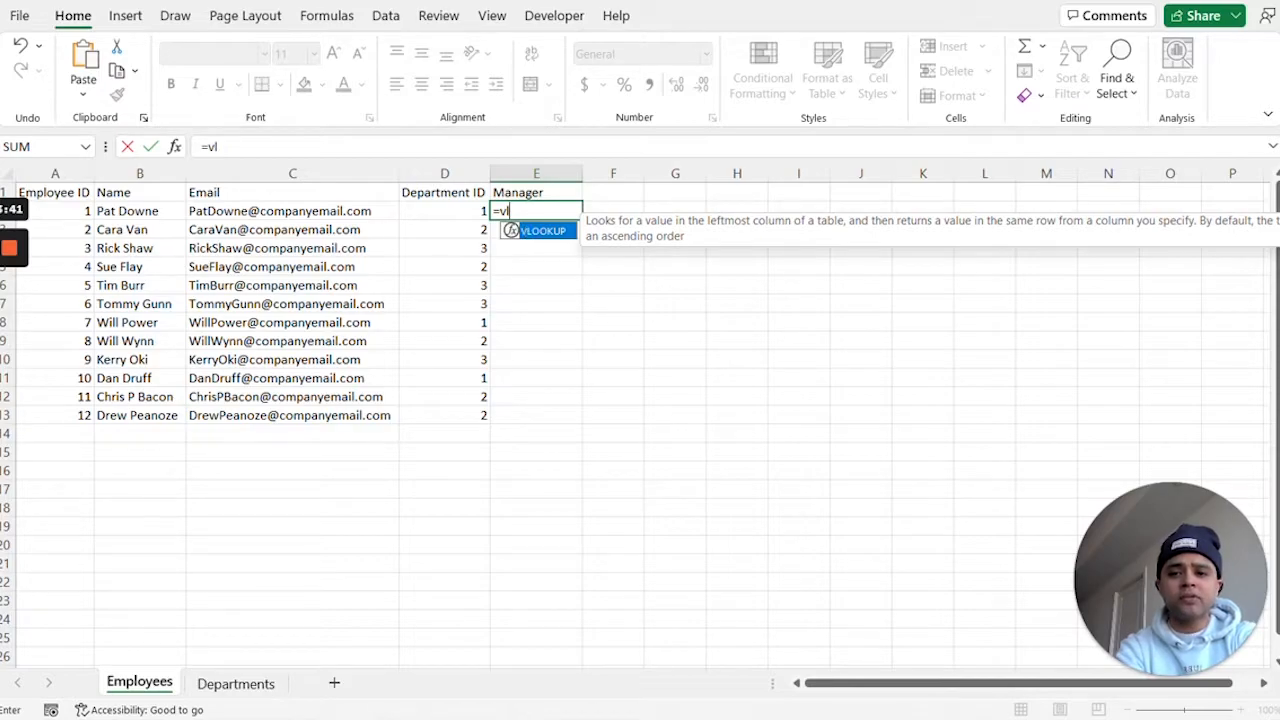
key(Tab)
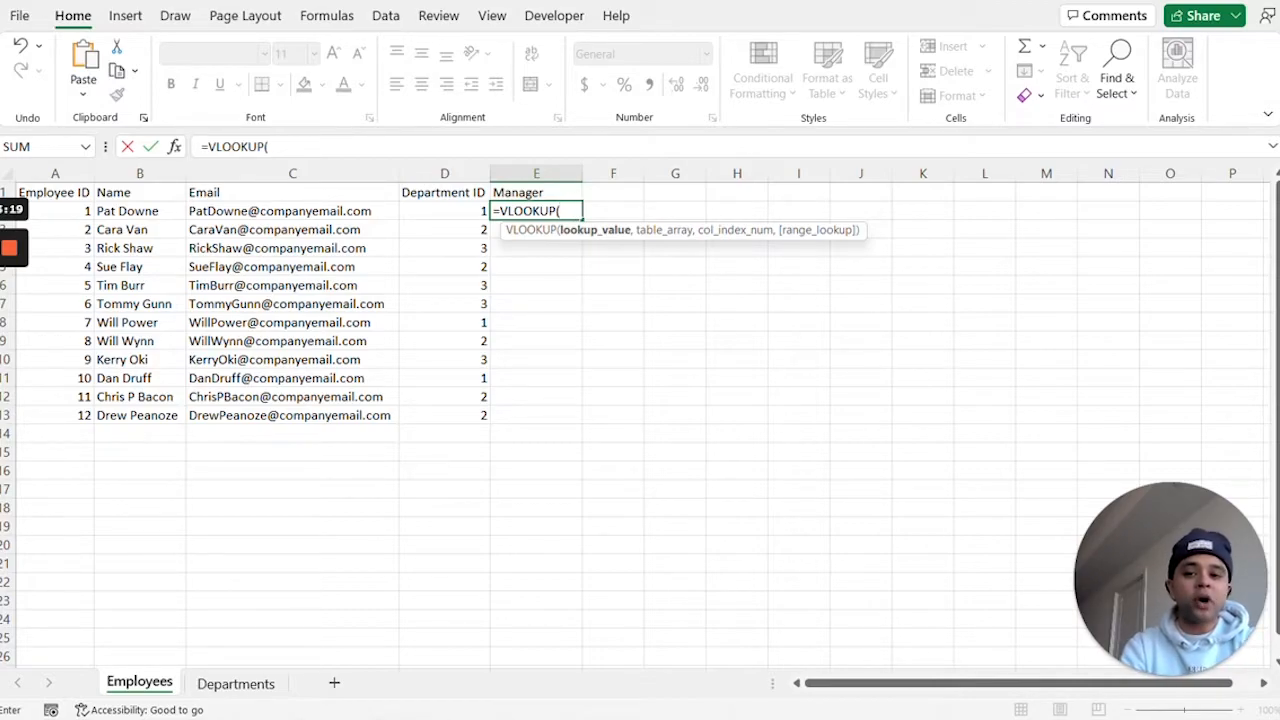
key(Left)
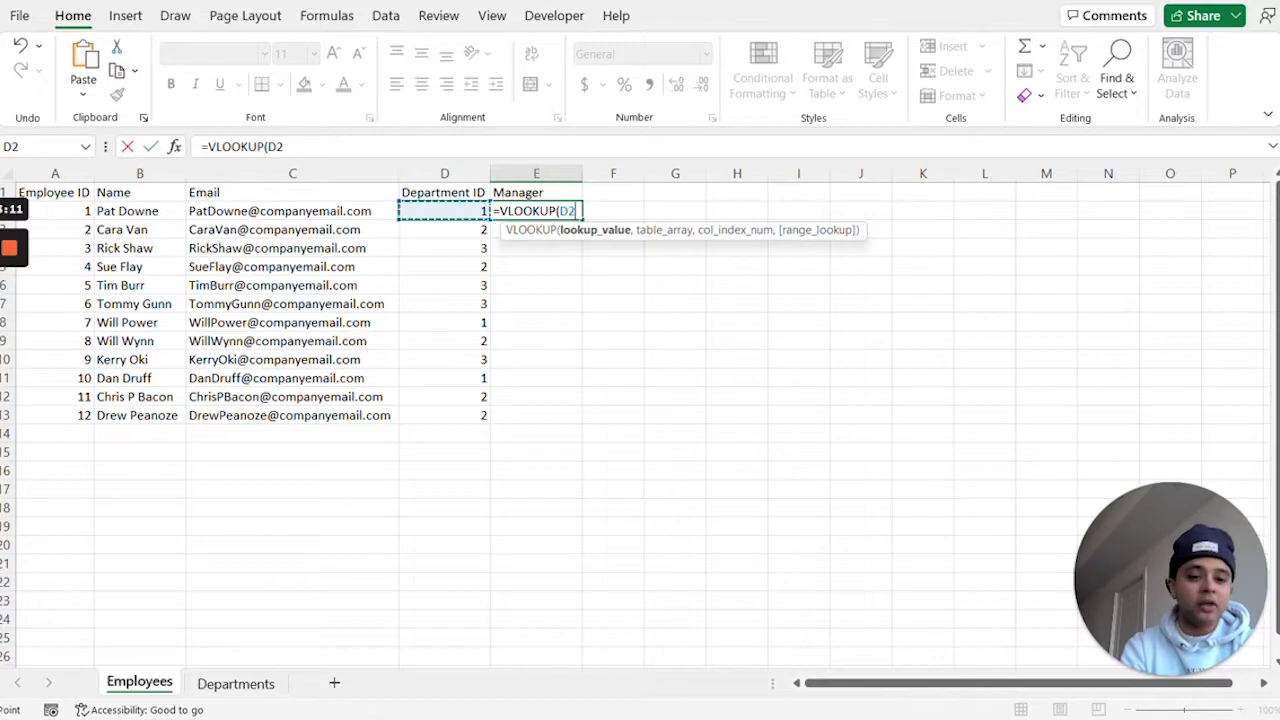
text(,)
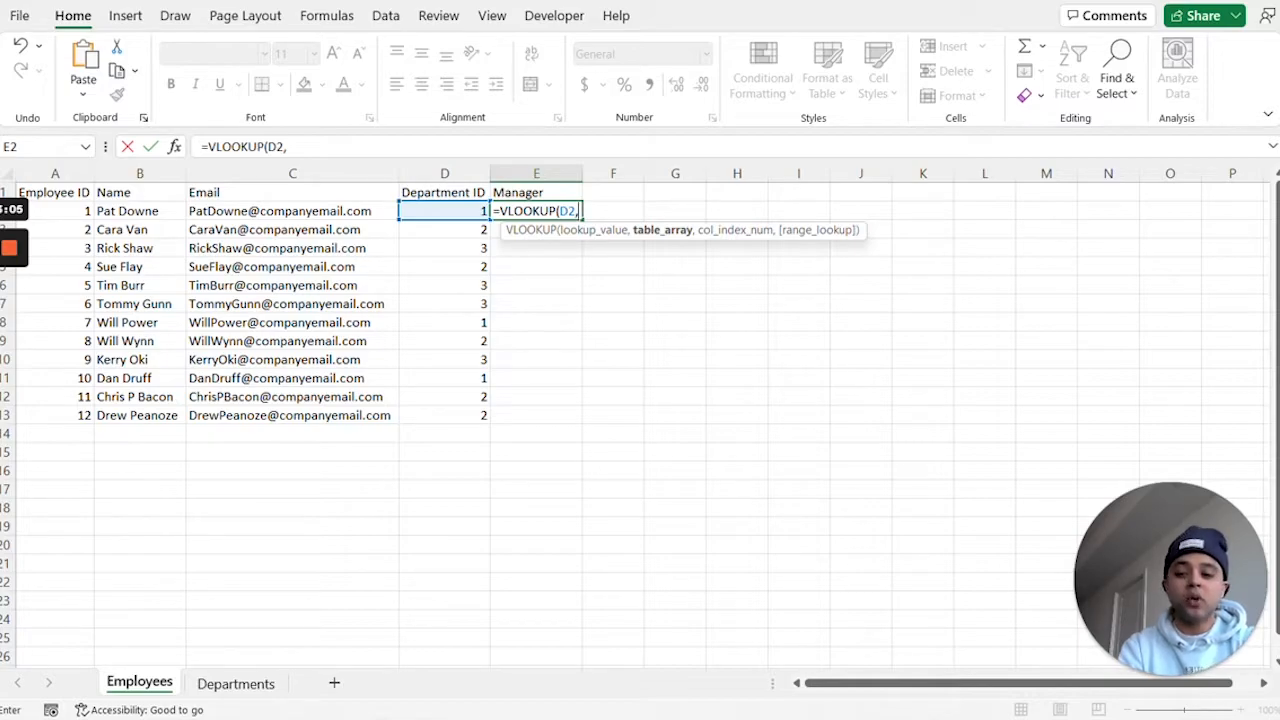
click(234, 686)
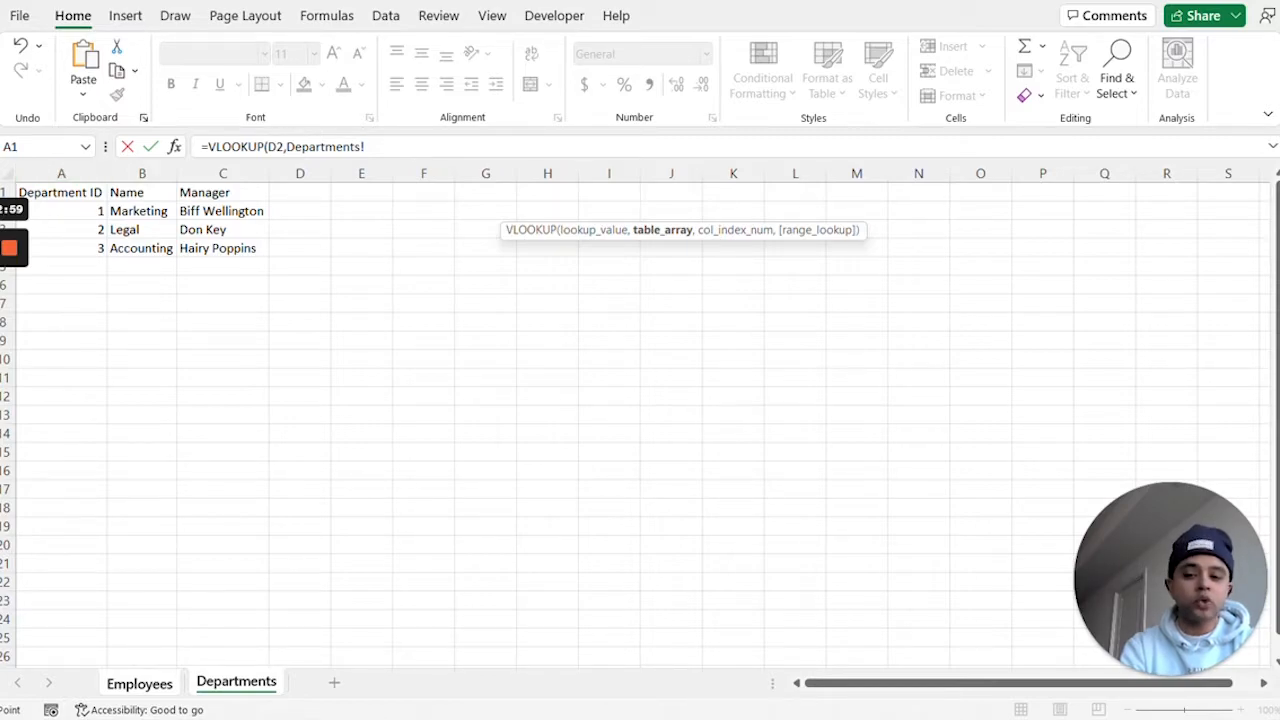
drag(60, 173, 222, 173)
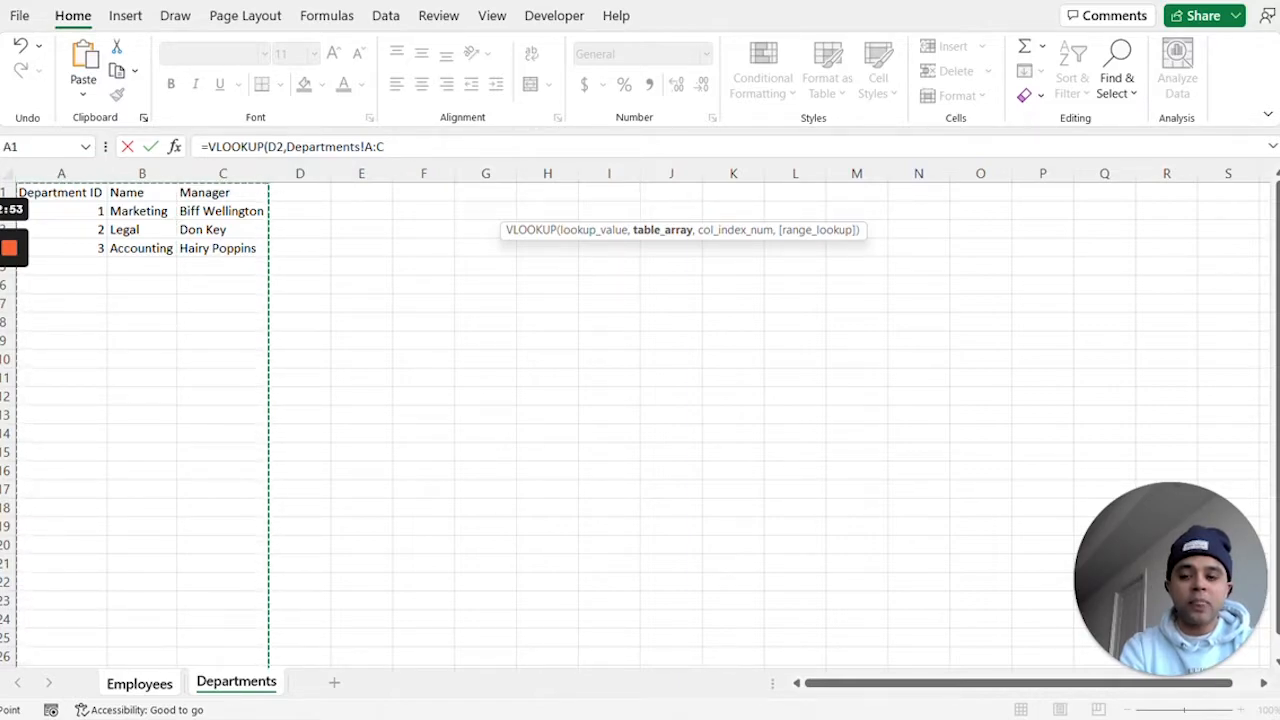
Step: Complete the VLOOKUP with column index 3 and FALSE for an exact match, and fill it down from E2 to E13
click(390, 147)
text(,3)
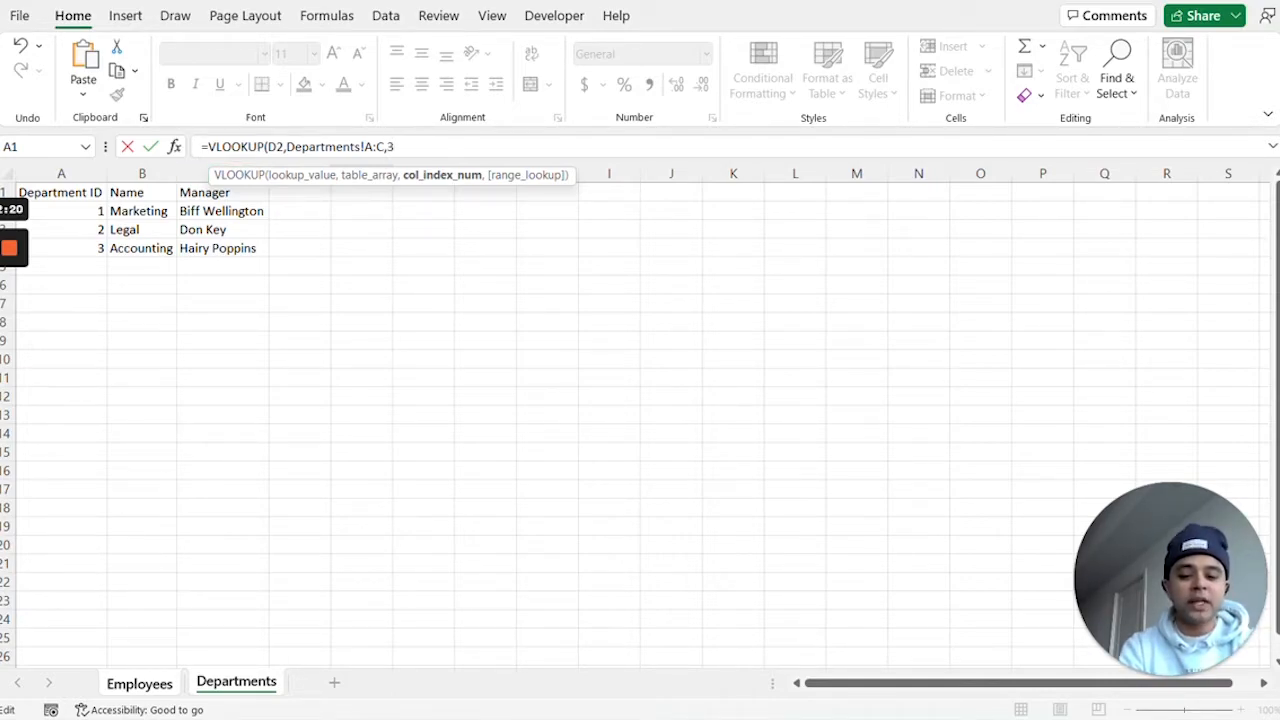
text(,)
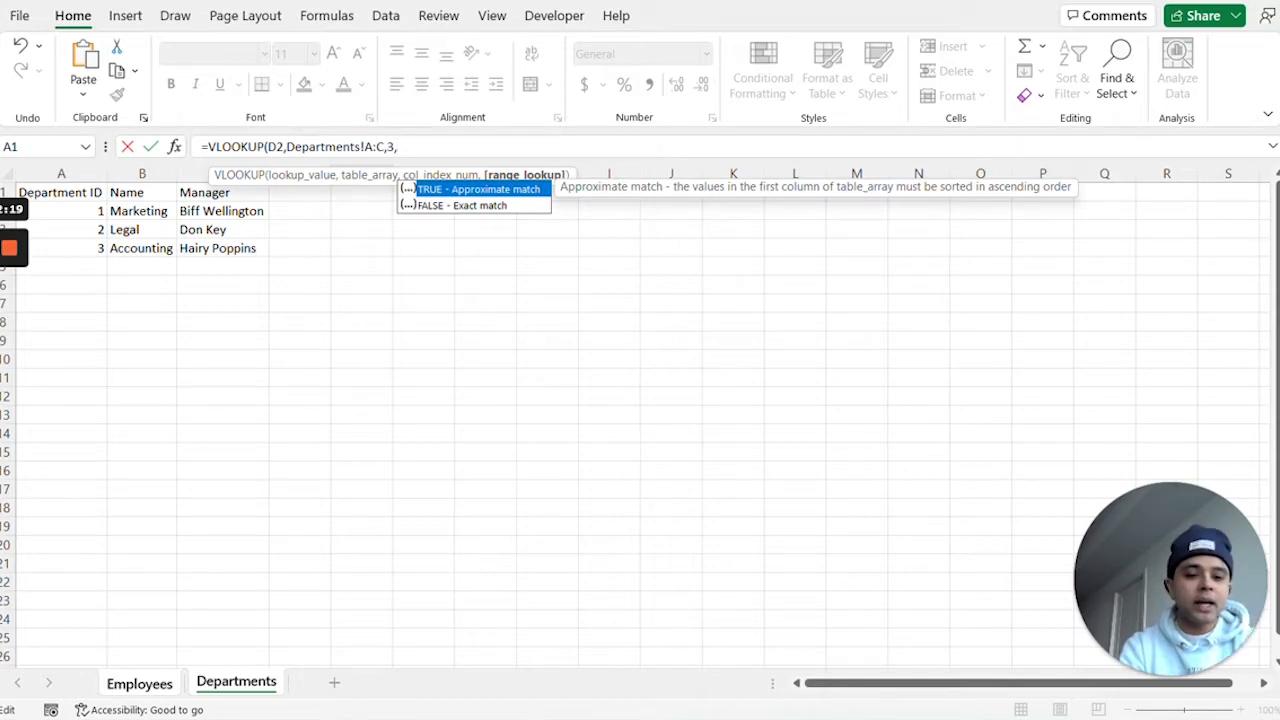
text(false))
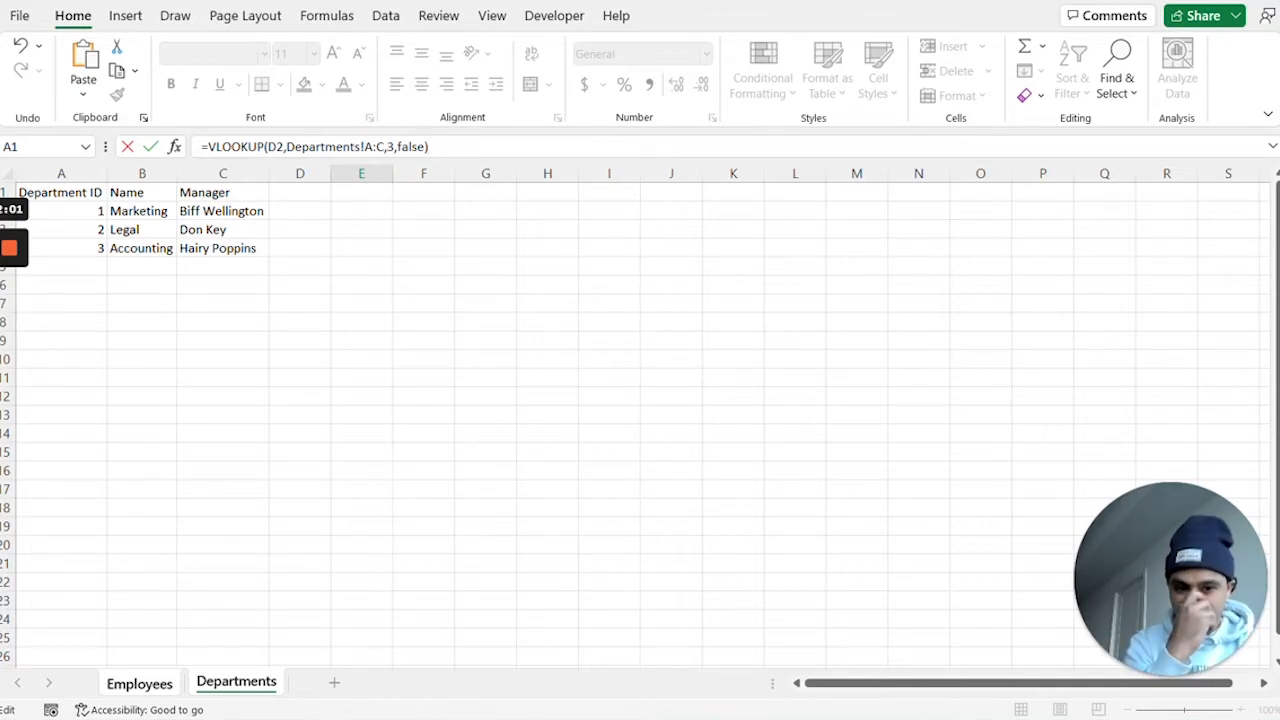
key(Return)
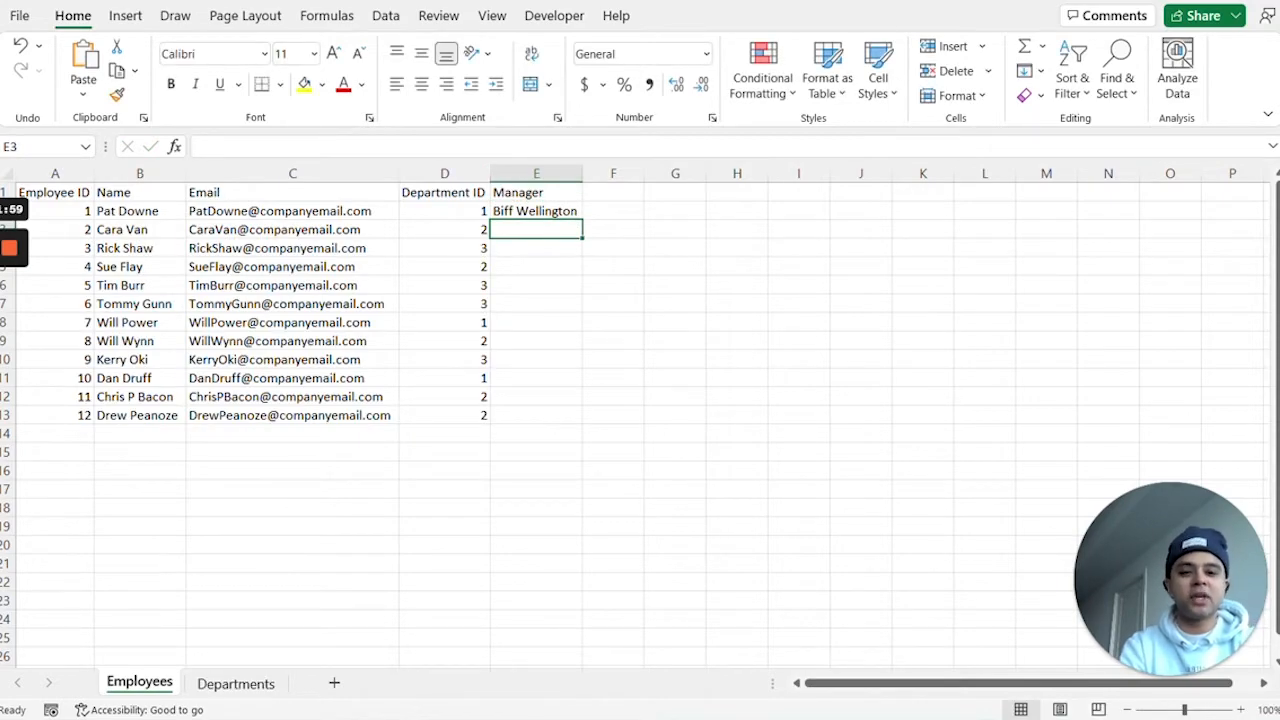
click(536, 211)
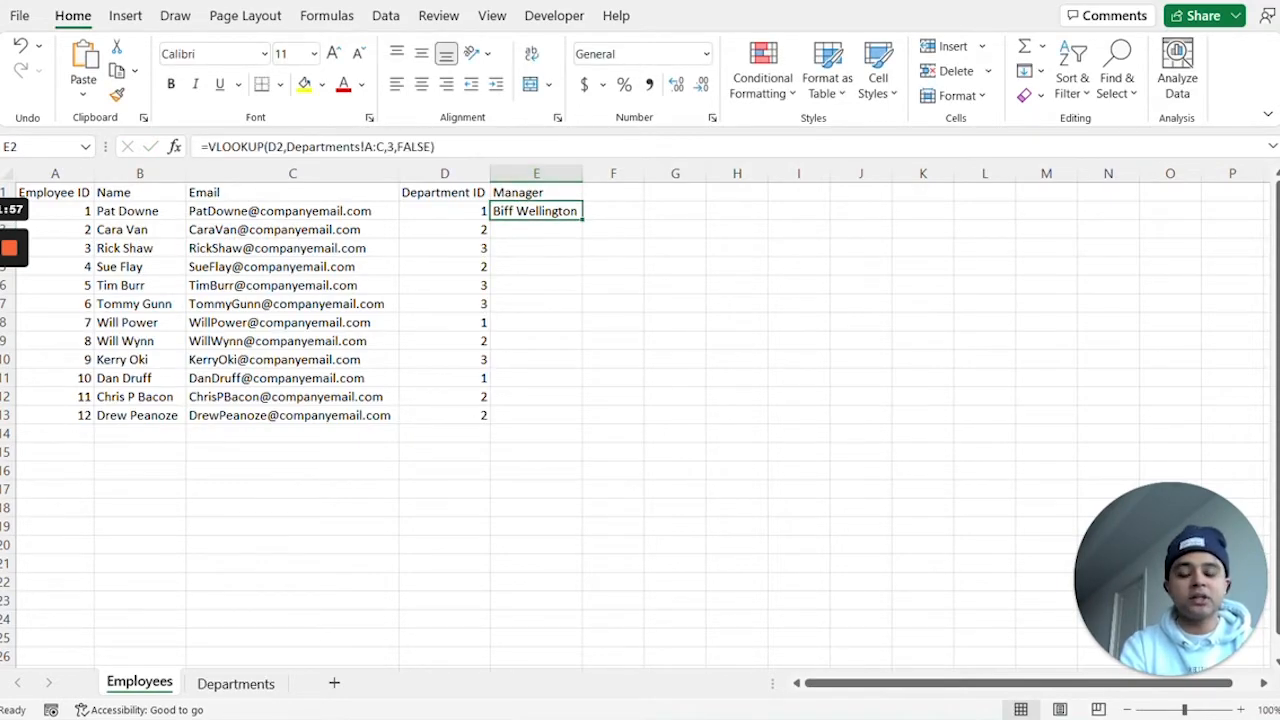
drag(582, 219, 582, 424)
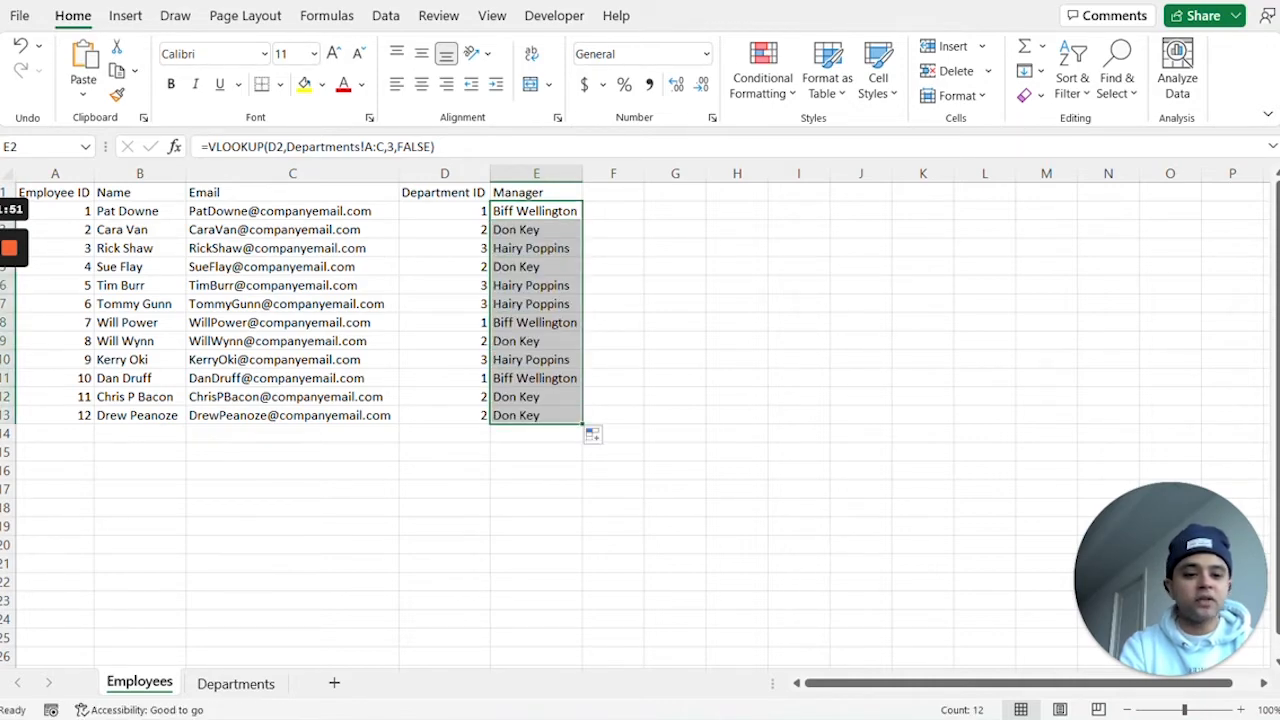